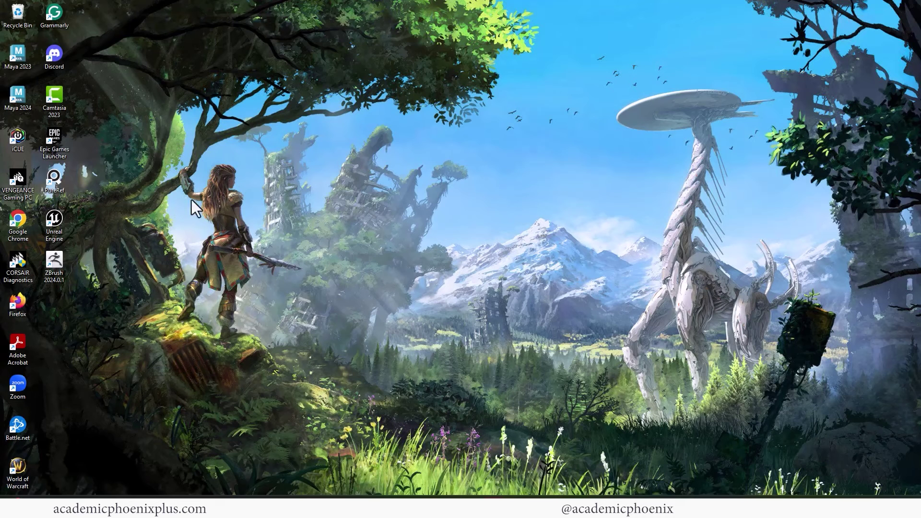
# Step: Launch Maya 2024 from its desktop shortcut and wait for it to load
pyautogui.doubleClick(20, 102)
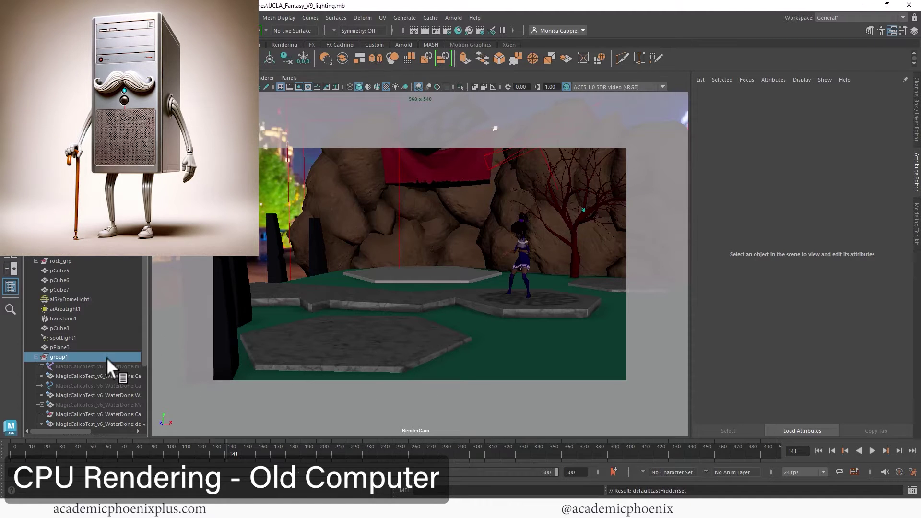
# Step: Select the bifrost water mesh and reposition the Render Settings window
pyautogui.click(99, 395)
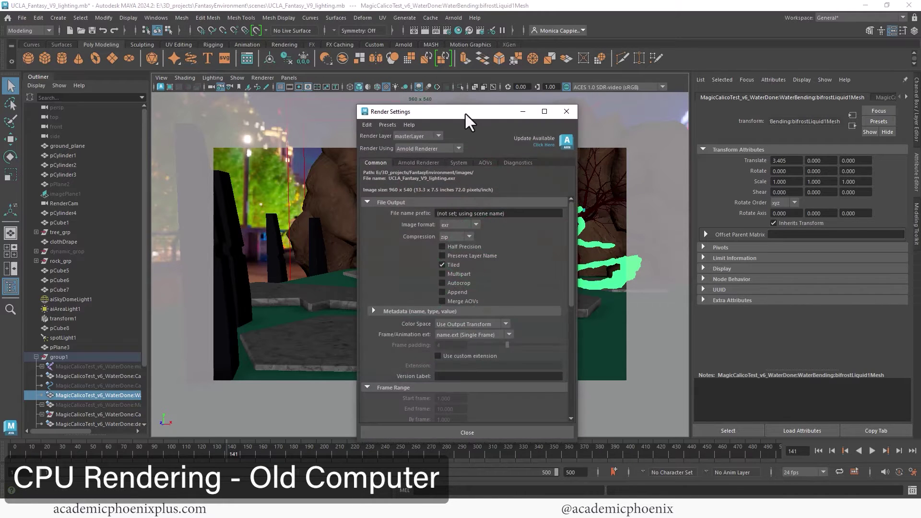
pyautogui.moveTo(464, 114); pyautogui.dragTo(456, 99)
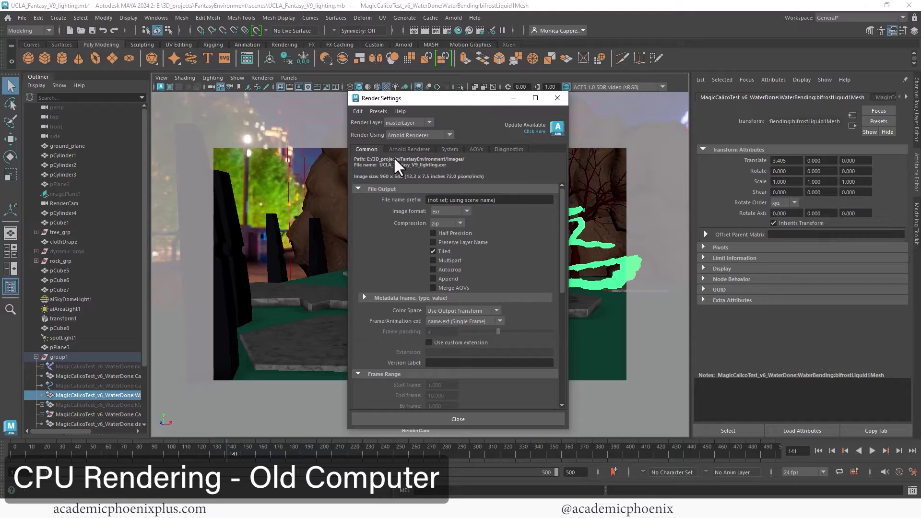
pyautogui.moveTo(561, 221); pyautogui.dragTo(528, 311)
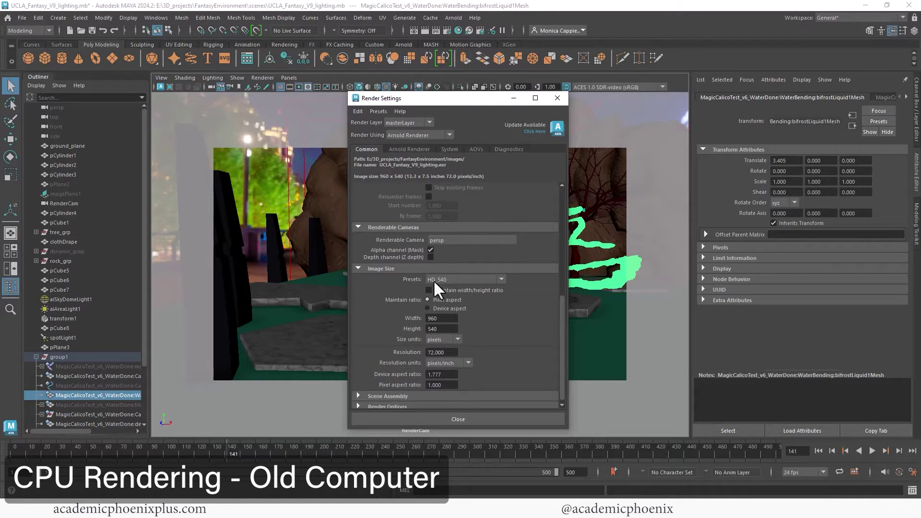
# Step: Confirm the Image Size preset stays HD_540 and Arnold Camera (AA) stays at 3
pyautogui.click(451, 281)
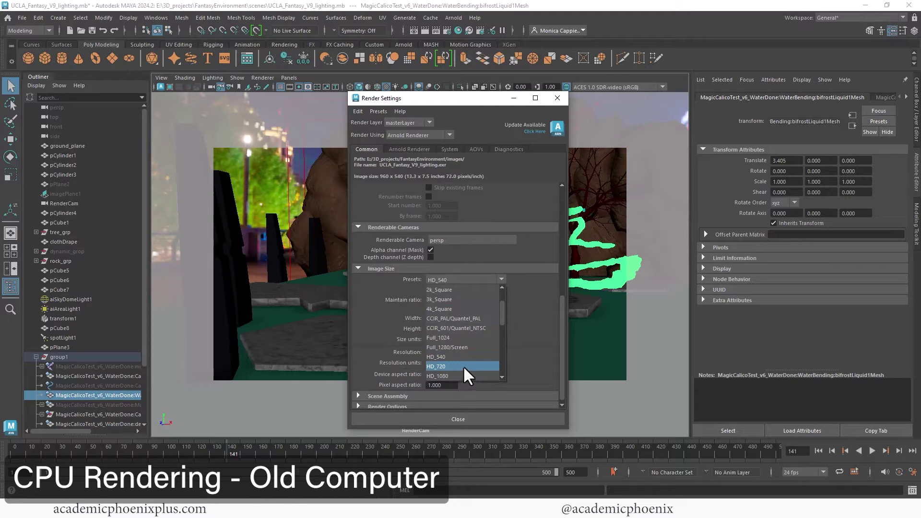
pyautogui.click(463, 358)
pyautogui.click(413, 150)
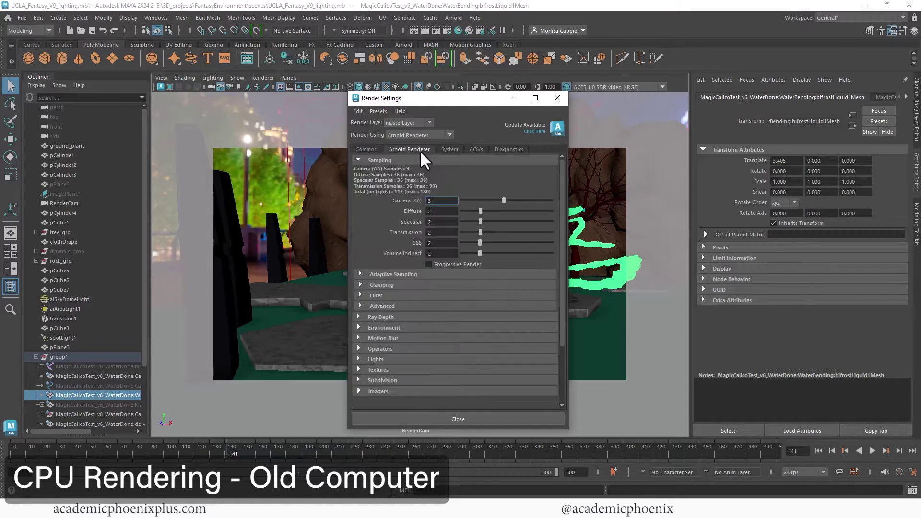
pyautogui.click(431, 274)
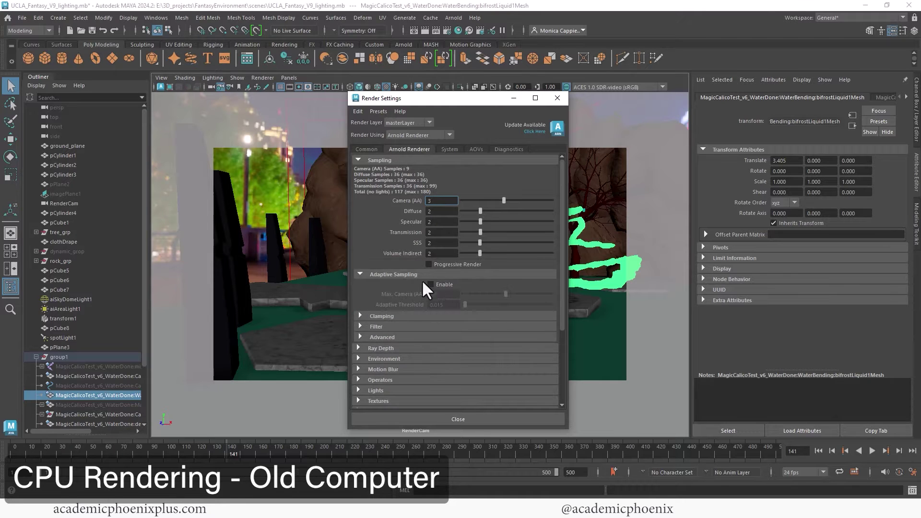
pyautogui.click(417, 274)
pyautogui.click(417, 159)
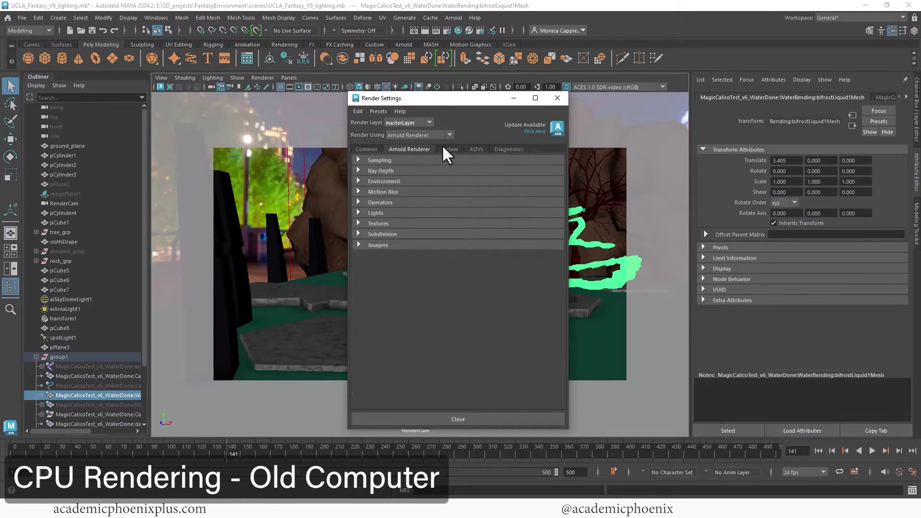
pyautogui.click(556, 98)
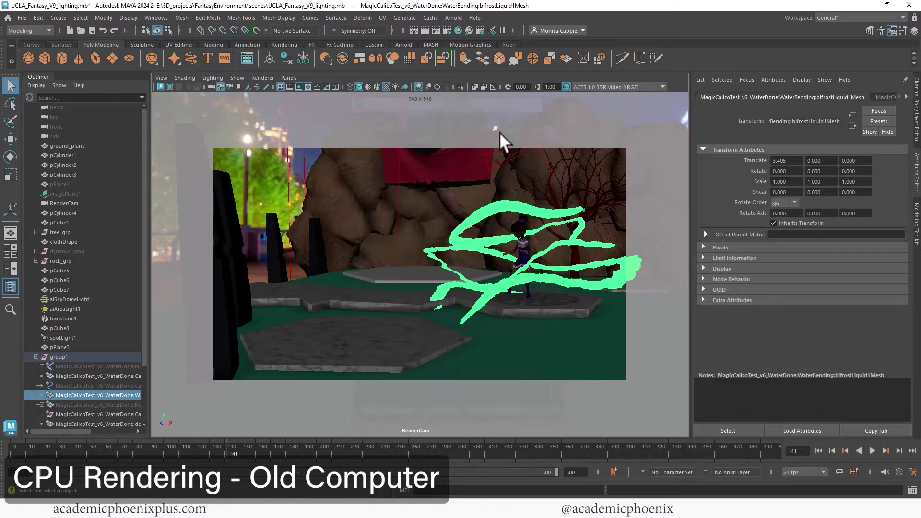
# Step: Render the current frame on the CPU with Arnold, finishing in 1 min 43 s
pyautogui.hotkey('ctrl', 'r')
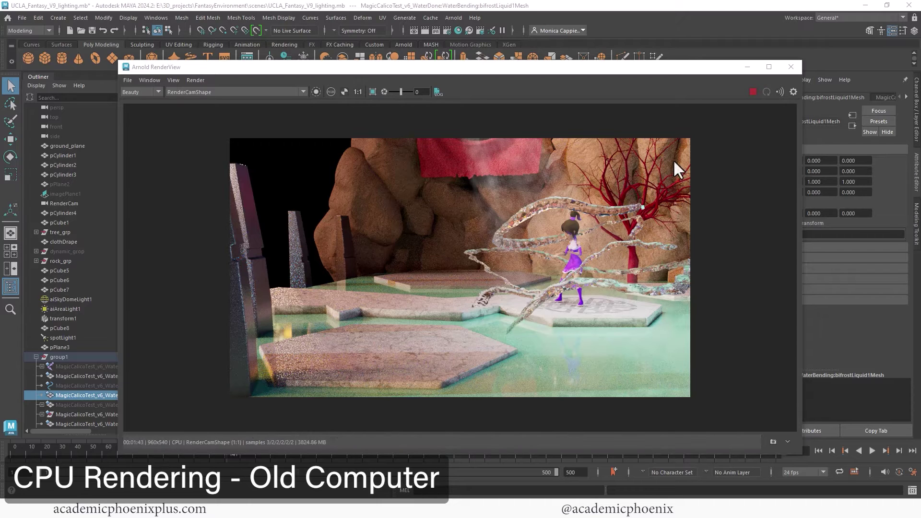
pyautogui.click(127, 80)
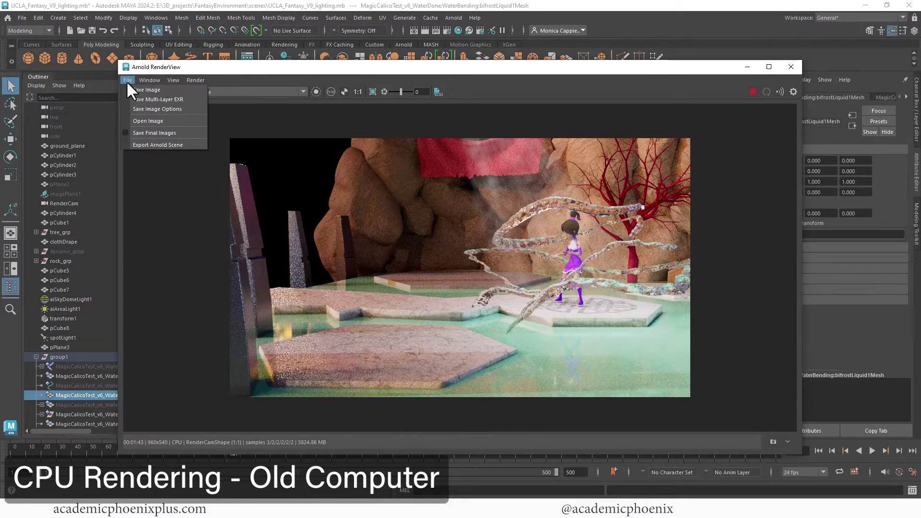
# Step: Close the CPU render and switch Arnold's Render Device to GPU in Render Settings
pyautogui.click(792, 67)
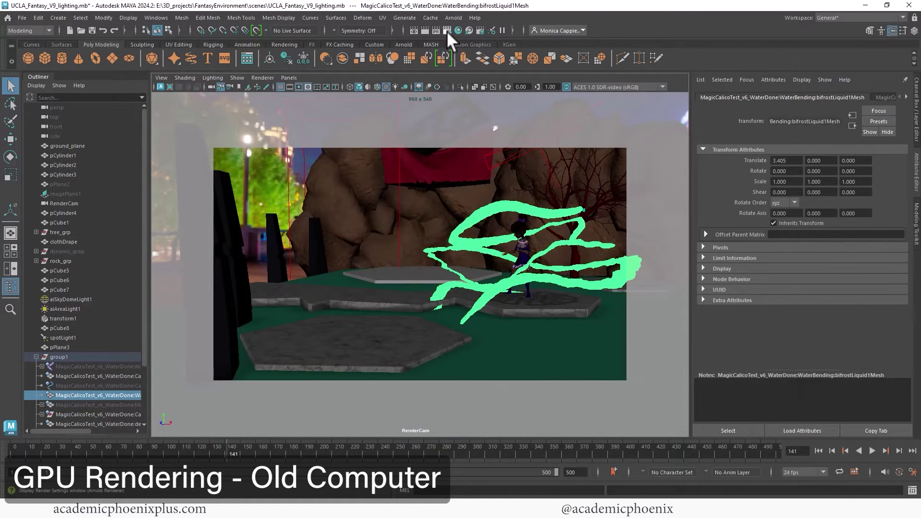
pyautogui.click(446, 32)
pyautogui.click(504, 149)
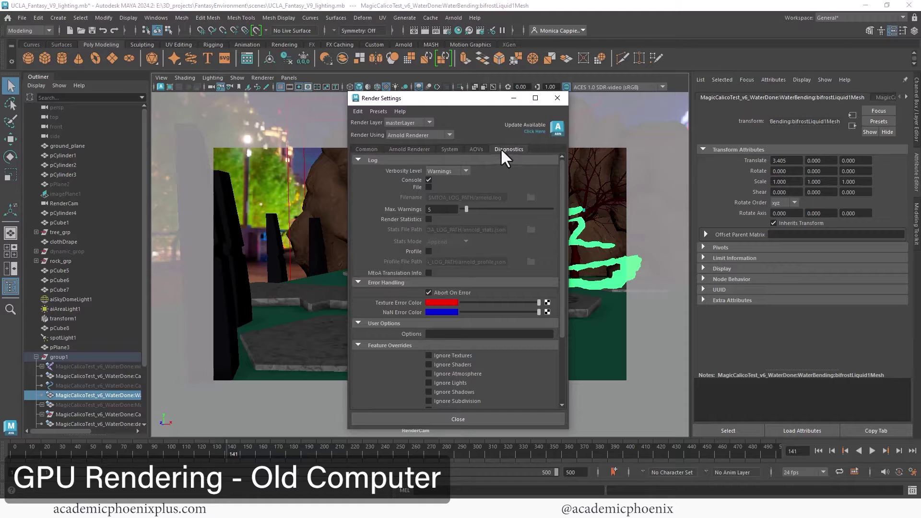
pyautogui.click(471, 150)
pyautogui.click(450, 150)
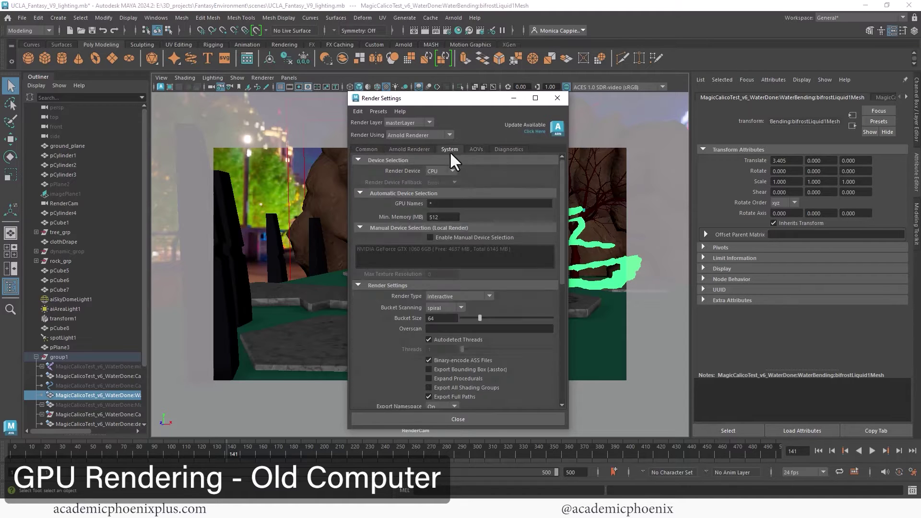
pyautogui.click(448, 171)
pyautogui.click(440, 188)
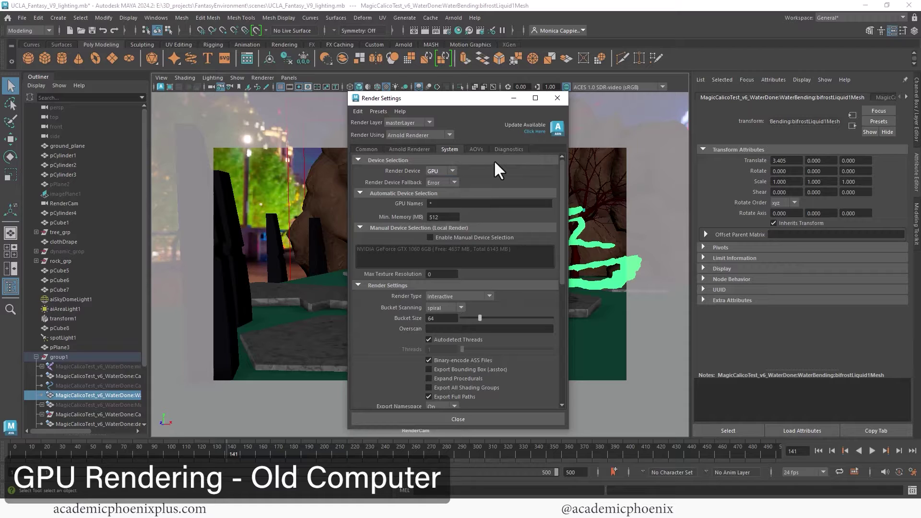
# Step: Set Camera (AA) samples to 20 and render the current frame on the GPU
pyautogui.click(423, 153)
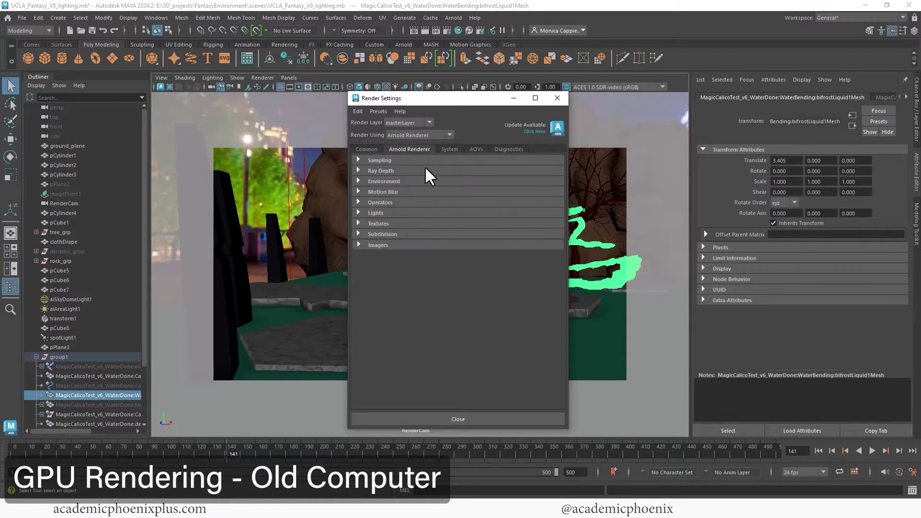
pyautogui.click(413, 160)
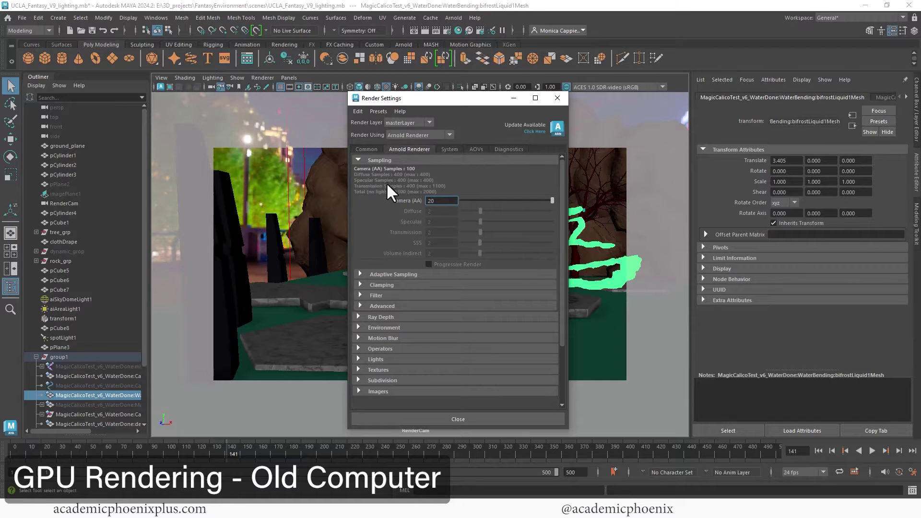
pyautogui.write('20')
pyautogui.press('Return')
pyautogui.click(426, 30)
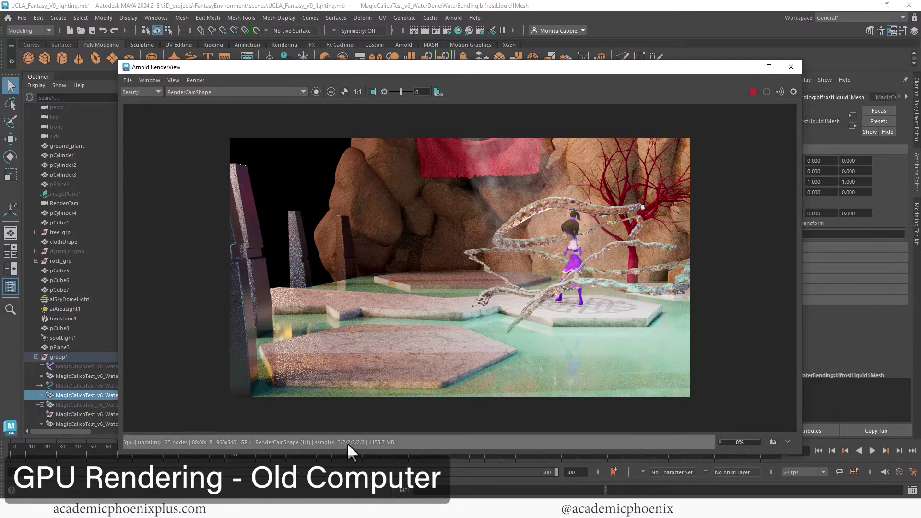
# Step: Close the GPU render window left stalled at 0%
pyautogui.click(792, 67)
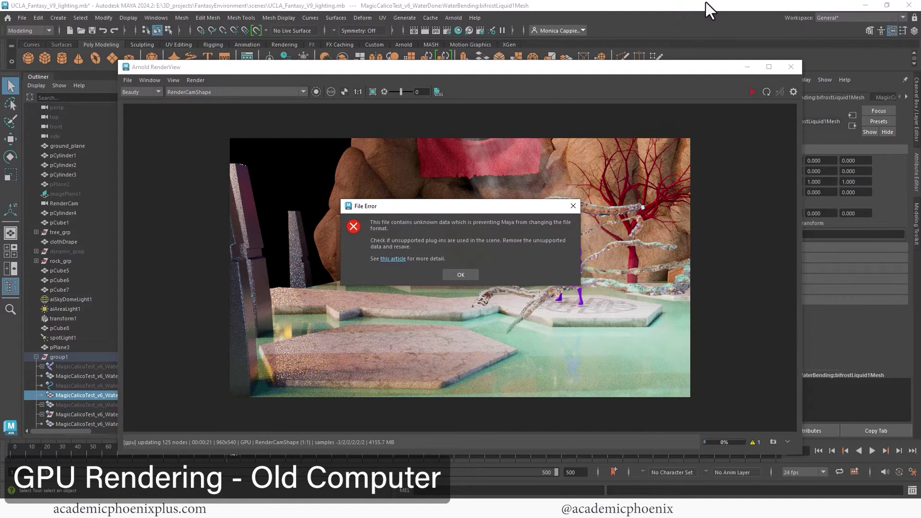
# Step: Dismiss the file error, then set GPU Min. Memory to 10 and Camera (AA) to 10
pyautogui.click(468, 275)
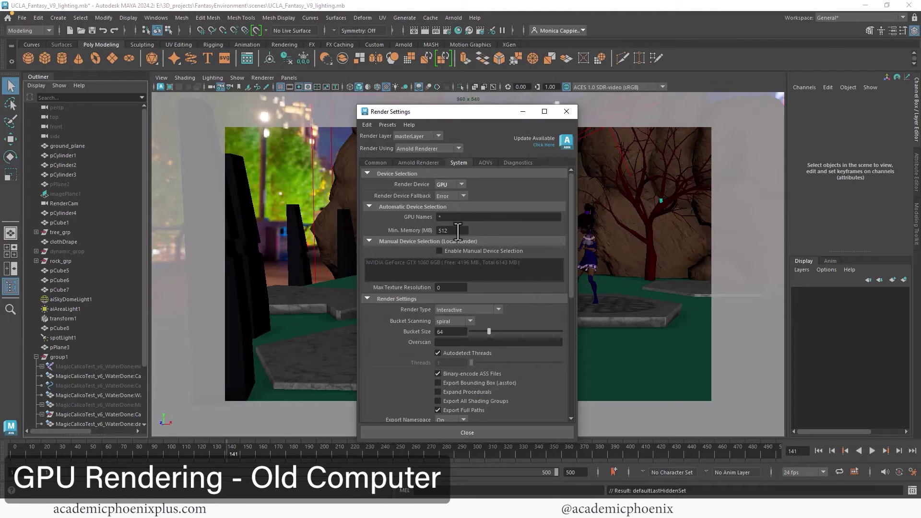
pyautogui.doubleClick(458, 231)
pyautogui.write('10')
pyautogui.click(413, 164)
pyautogui.moveTo(514, 214); pyautogui.dragTo(566, 214)
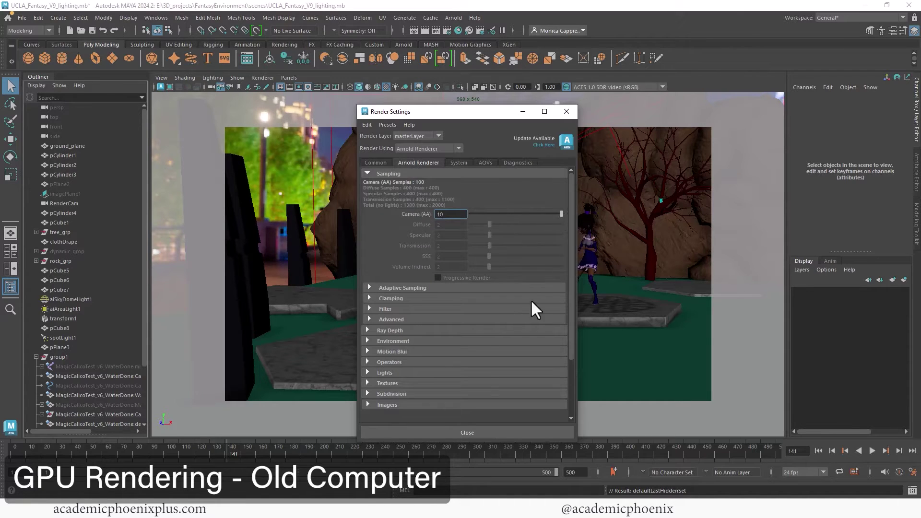
pyautogui.click(566, 111)
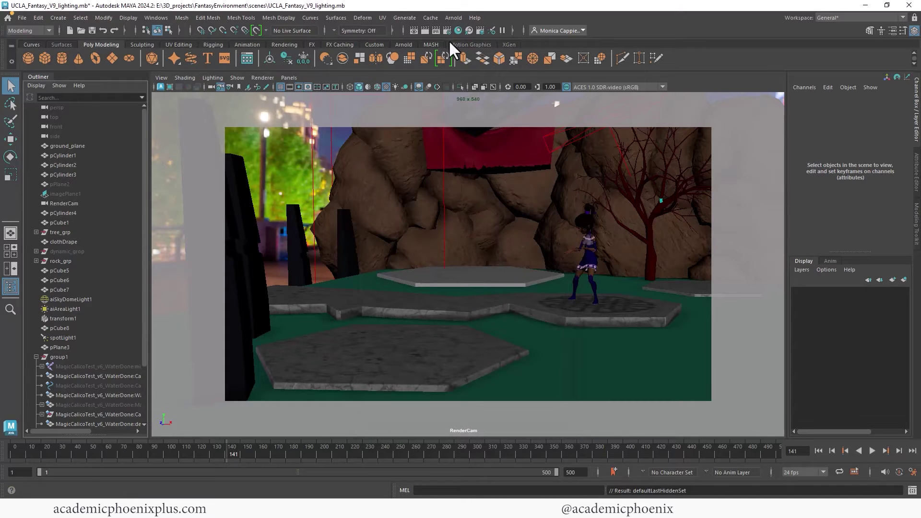
# Step: Render the frame on the GPU at 10 AA samples, completing in 5 min 52 s
pyautogui.click(425, 31)
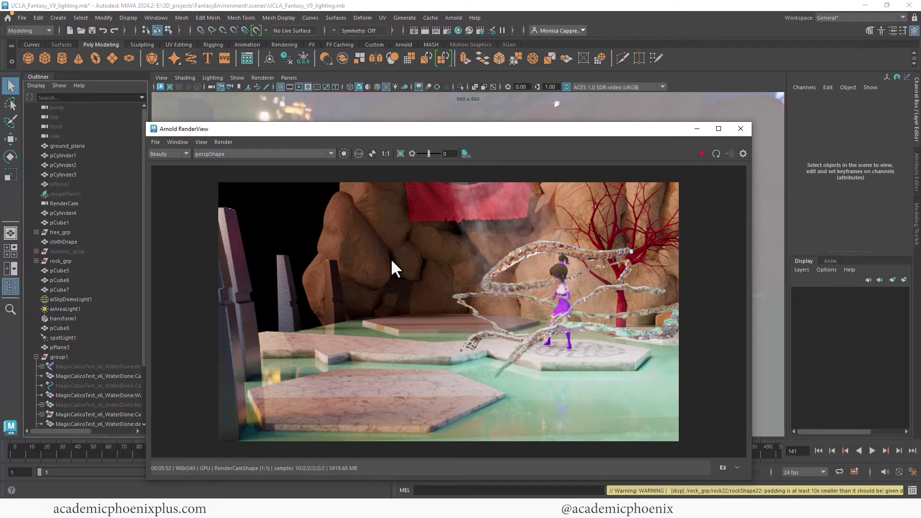
# Step: Review Render Settings: common output, Arnold Camera (AA) sampling and the CPU render device
pyautogui.click(155, 142)
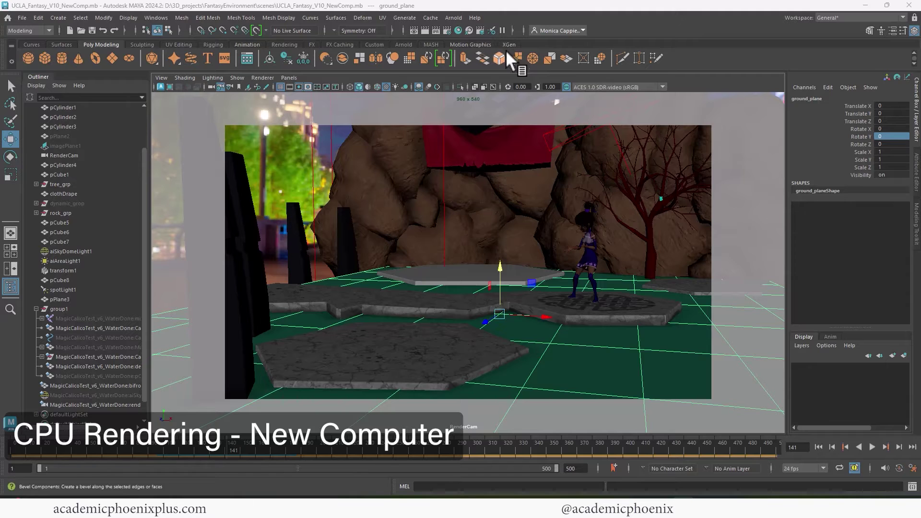
pyautogui.click(447, 31)
pyautogui.click(138, 140)
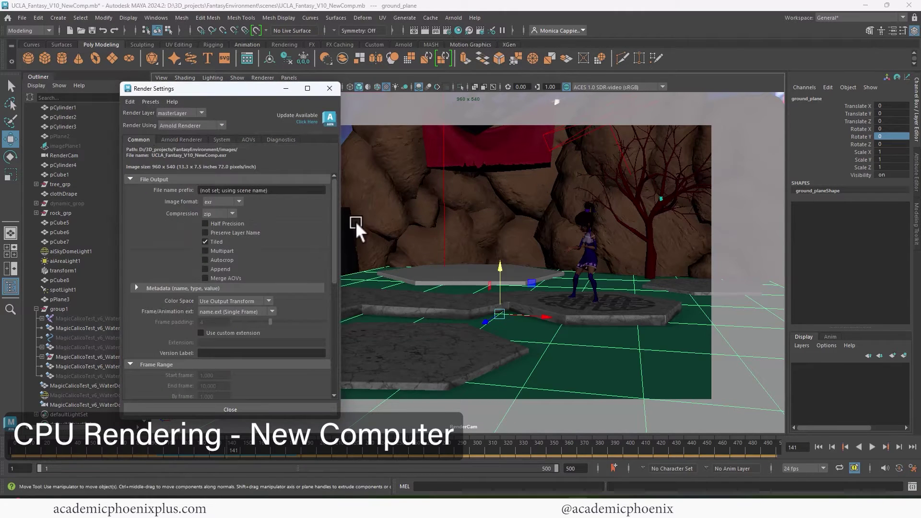
pyautogui.scroll(-6, 336, 214)
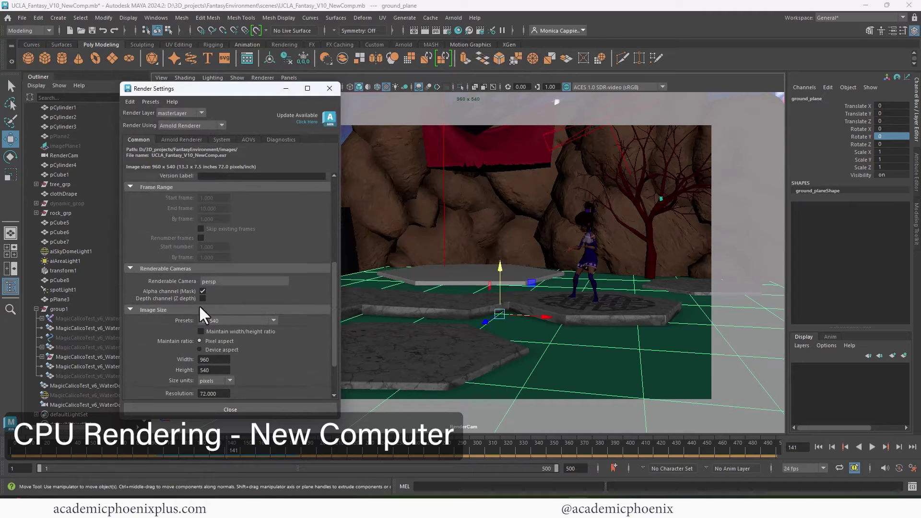
pyautogui.click(180, 140)
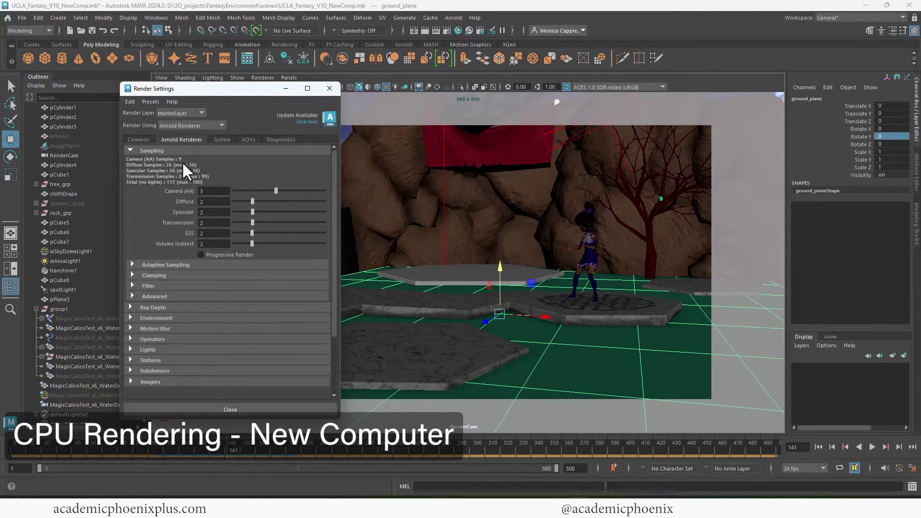
pyautogui.doubleClick(211, 191)
pyautogui.click(180, 265)
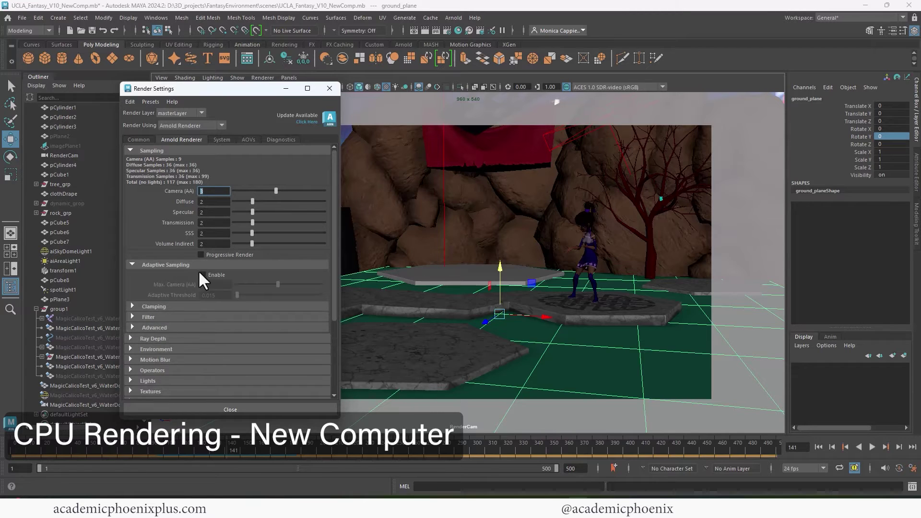
pyautogui.click(222, 140)
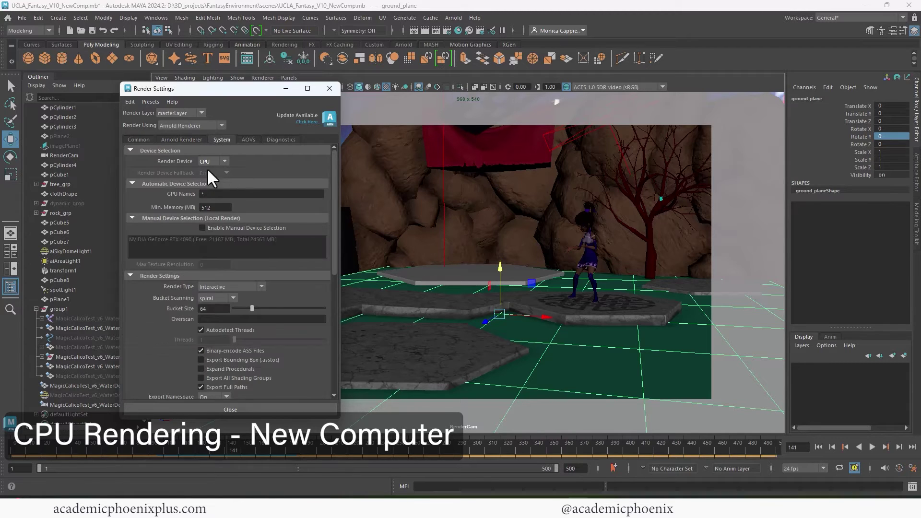
pyautogui.click(328, 89)
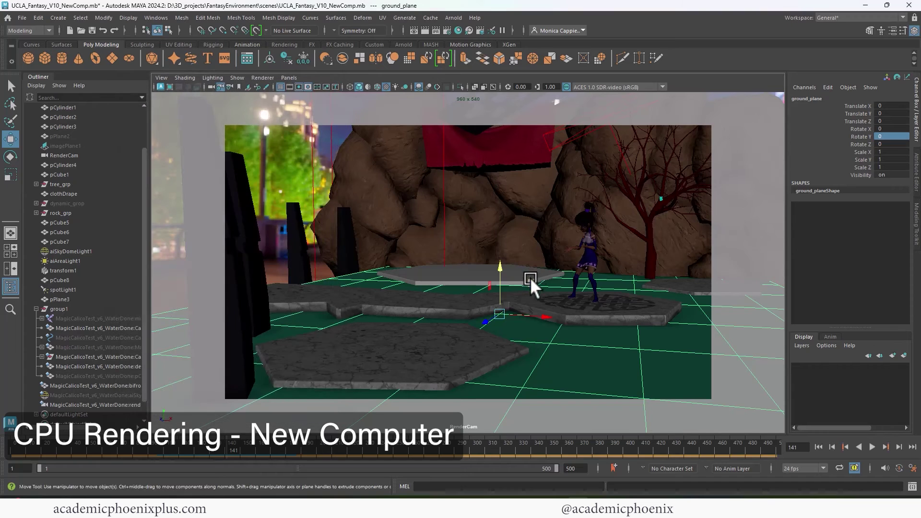
# Step: Start an Arnold CPU render, stop it, and close the RenderView
pyautogui.click(434, 30)
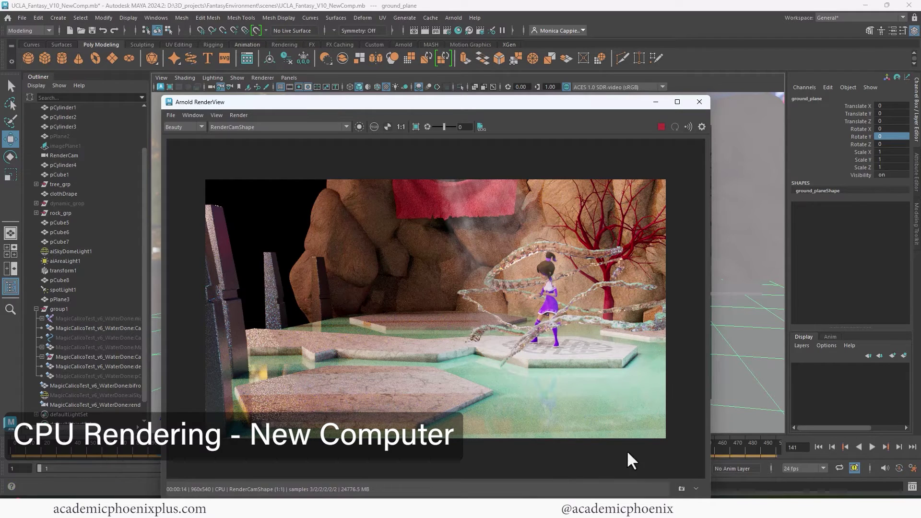
pyautogui.click(661, 127)
pyautogui.click(700, 102)
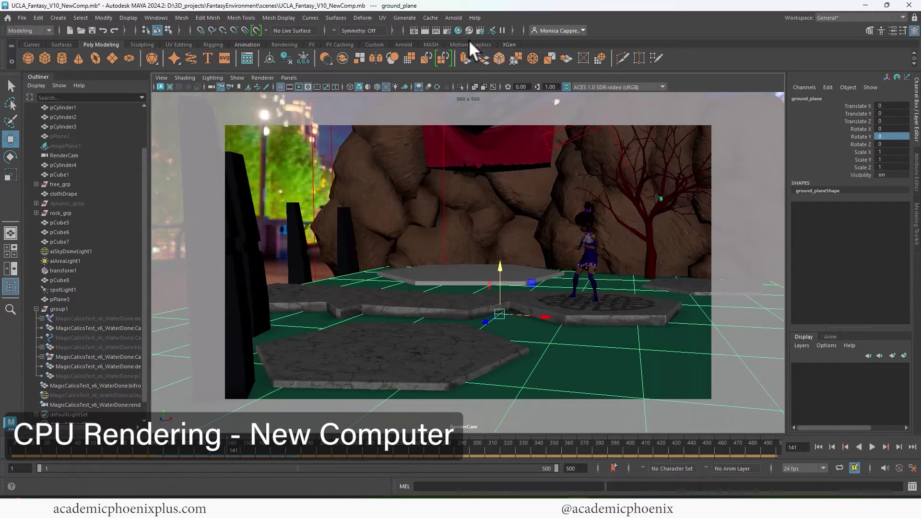
pyautogui.click(450, 31)
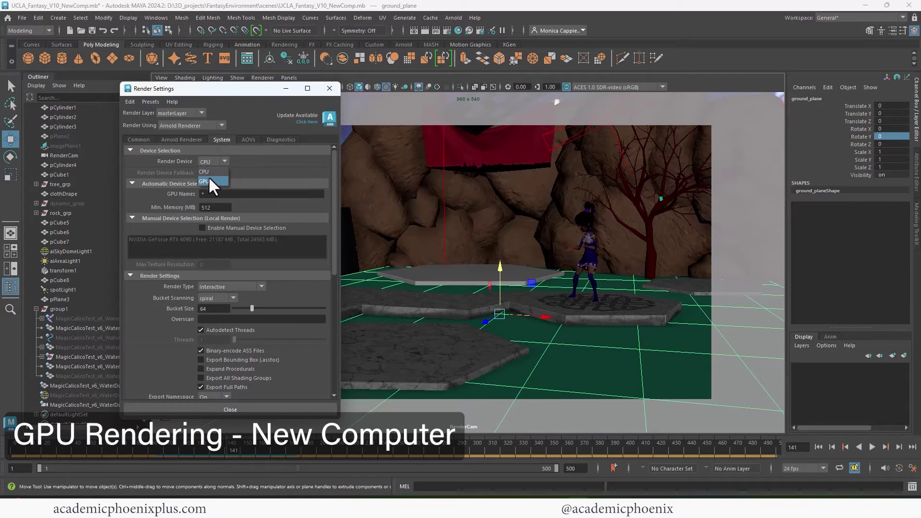
# Step: Raise Camera (AA) to 10, render on GPU, store a snapshot and enlarge the image area
pyautogui.click(194, 138)
pyautogui.moveTo(285, 190); pyautogui.dragTo(348, 188)
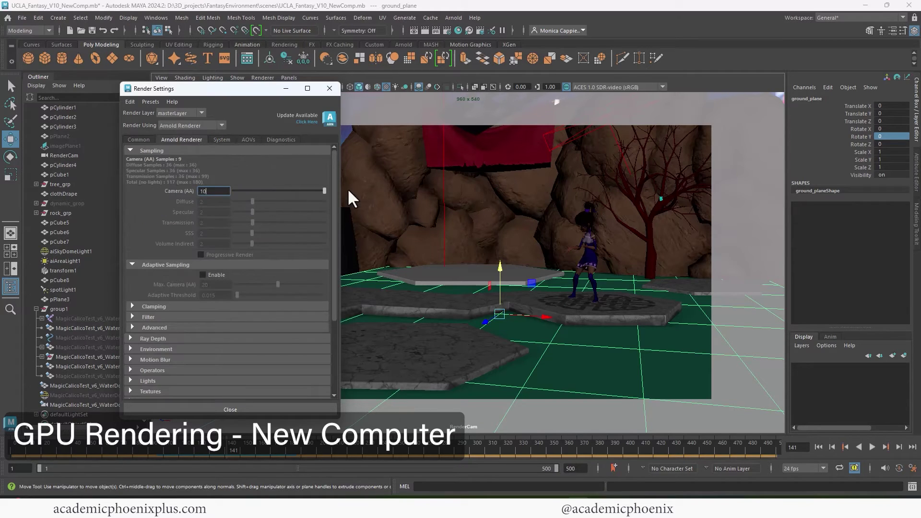
pyautogui.click(329, 88)
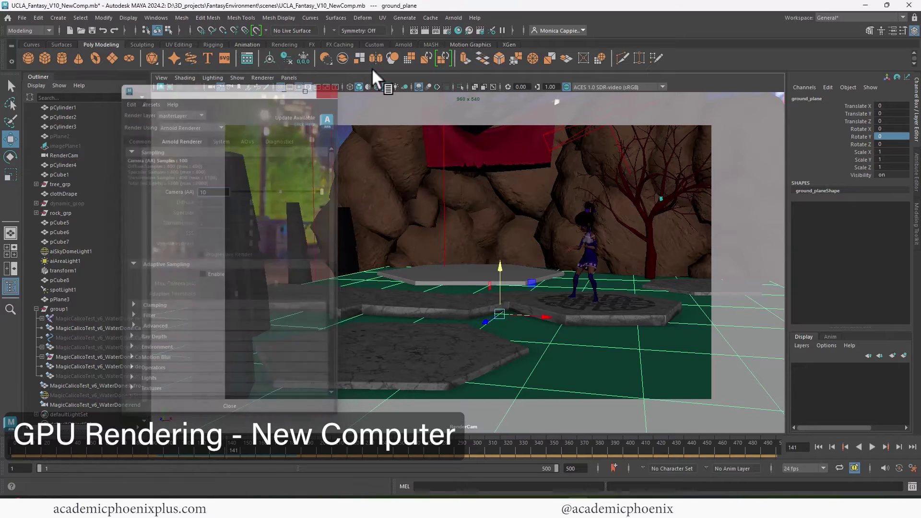
pyautogui.click(416, 30)
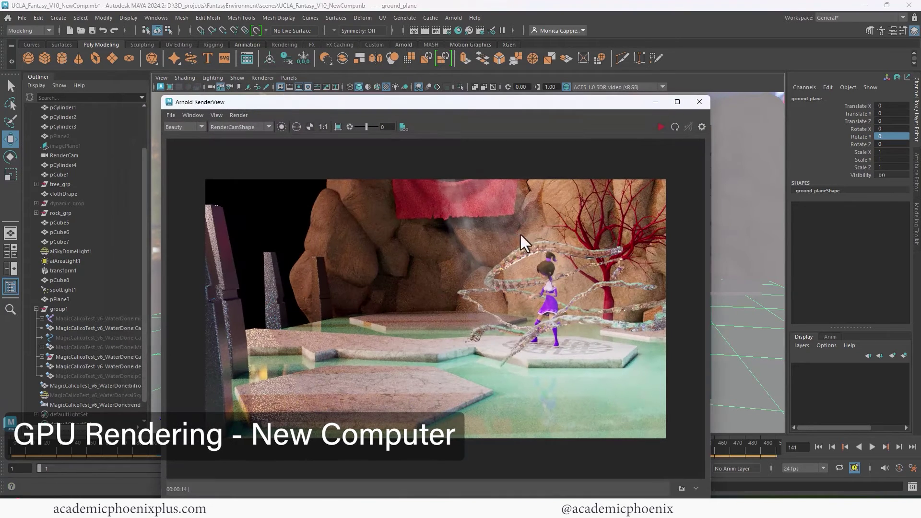
pyautogui.click(682, 489)
pyautogui.moveTo(473, 367); pyautogui.dragTo(459, 413)
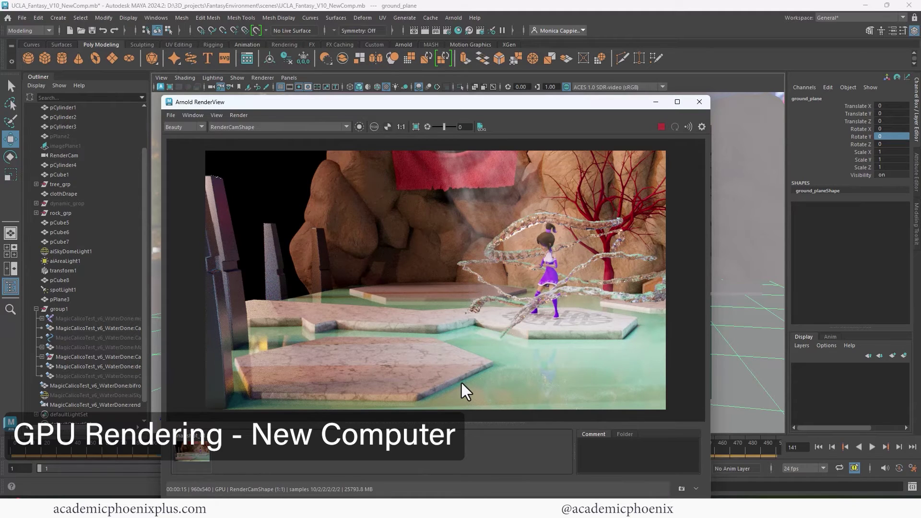
# Step: Toggle the first snapshot against the live GPU render, save a second snapshot, then stop rendering
pyautogui.click(190, 451)
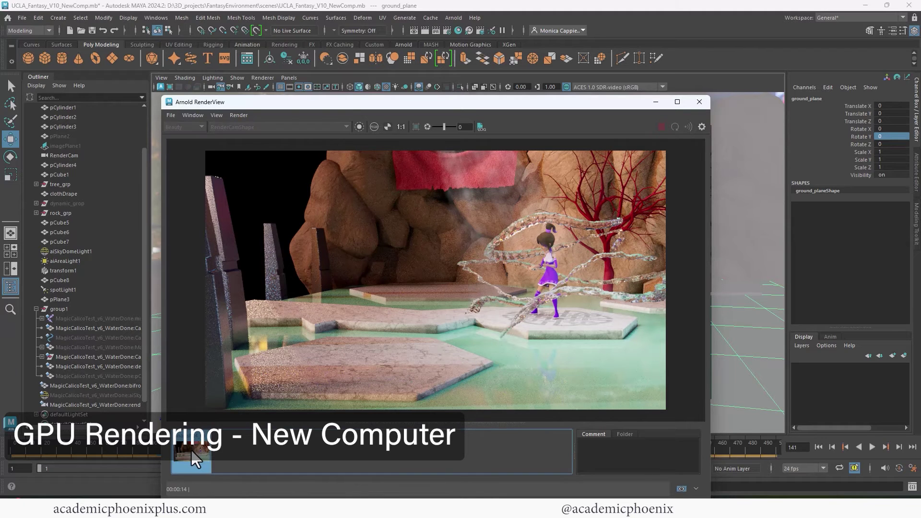
pyautogui.click(189, 453)
pyautogui.click(187, 451)
pyautogui.click(188, 451)
pyautogui.click(187, 450)
pyautogui.click(187, 451)
pyautogui.click(187, 451)
pyautogui.click(187, 451)
pyautogui.click(188, 451)
pyautogui.click(189, 452)
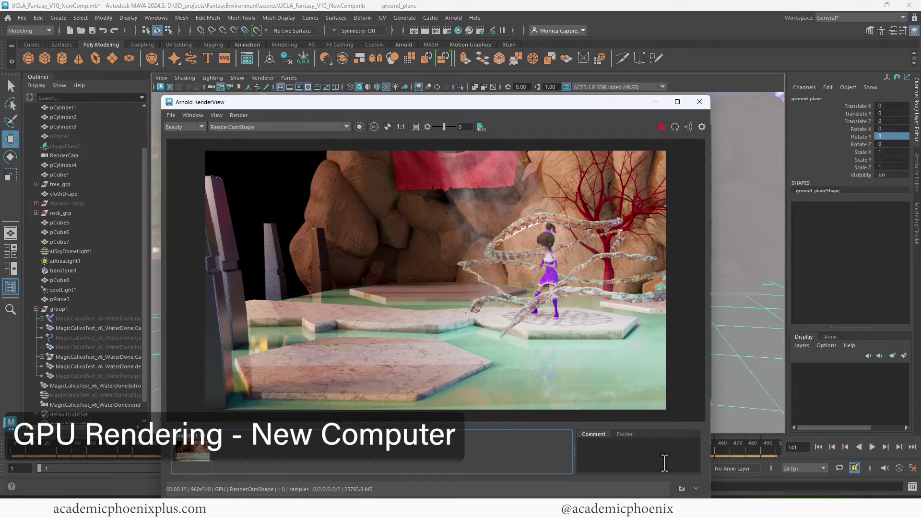
pyautogui.click(681, 489)
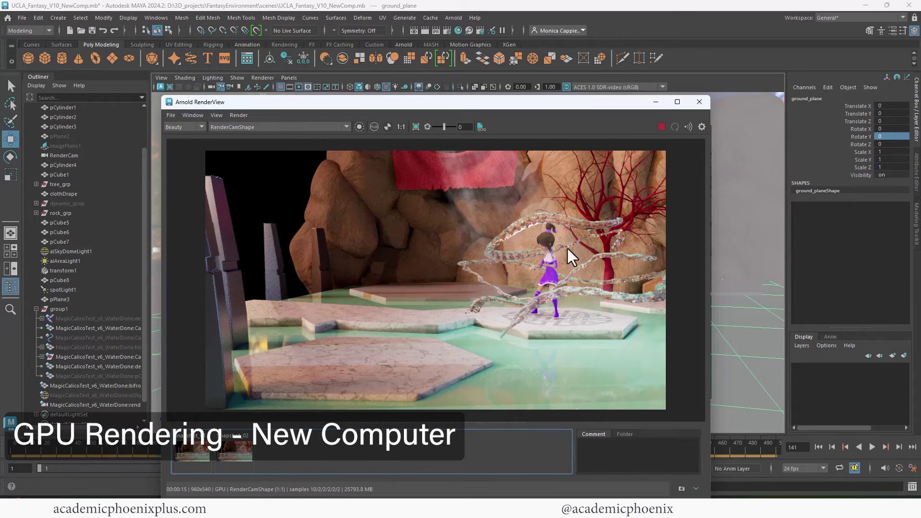
pyautogui.click(662, 127)
# Step: Switch the Arnold render device back to CPU in Render Settings
pyautogui.click(448, 30)
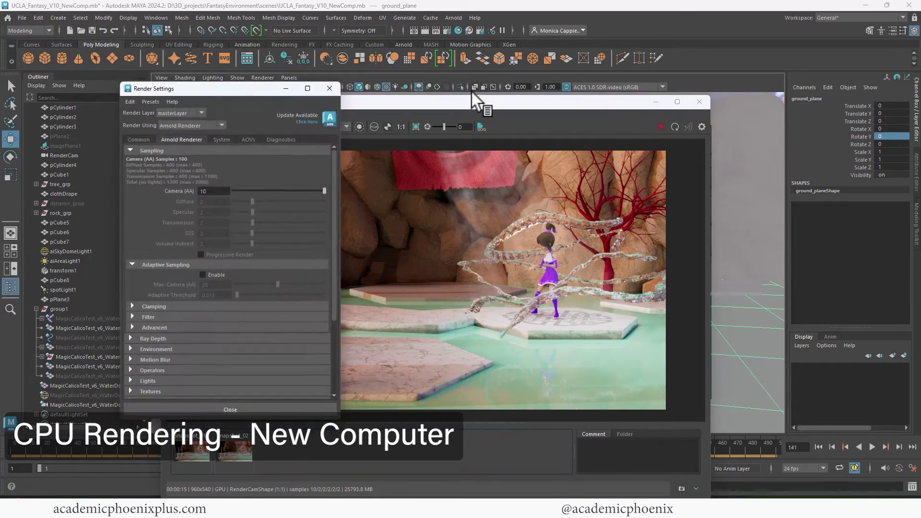
pyautogui.click(222, 140)
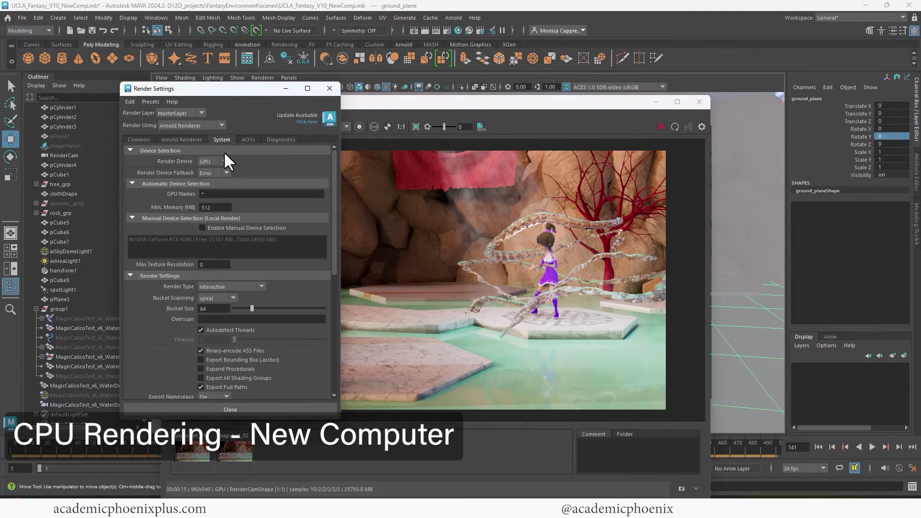
pyautogui.click(216, 172)
# Step: Set Camera (AA) to 6, Transmission to 3, and adaptive sampling with Max Camera (AA) 8, then restart the render
pyautogui.click(194, 139)
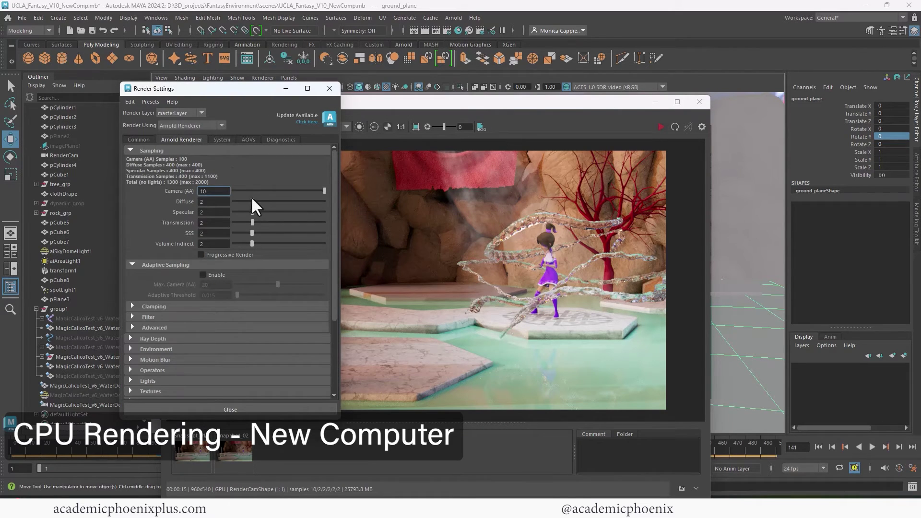
pyautogui.moveTo(272, 191); pyautogui.dragTo(259, 187)
pyautogui.press('Return')
pyautogui.moveTo(253, 223); pyautogui.dragTo(263, 222)
pyautogui.click(214, 275)
pyautogui.moveTo(215, 285); pyautogui.dragTo(181, 285)
pyautogui.write('8')
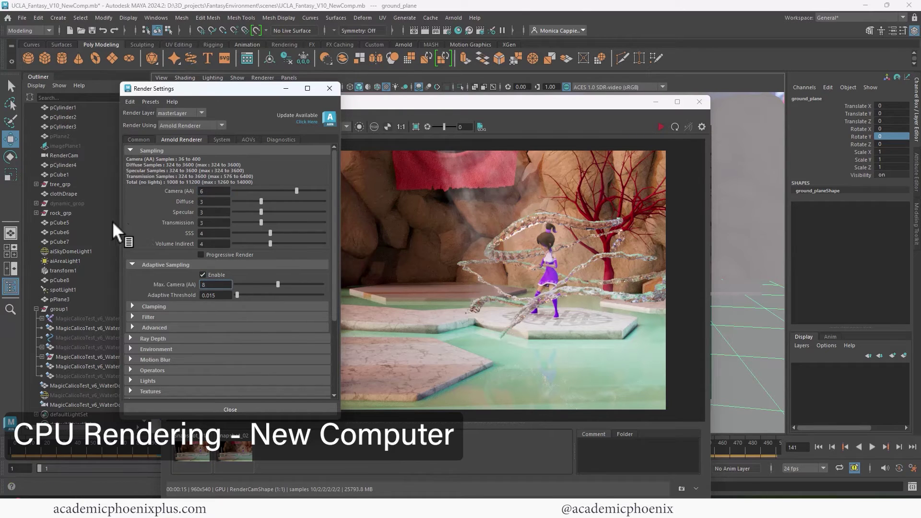
pyautogui.click(328, 89)
pyautogui.click(660, 127)
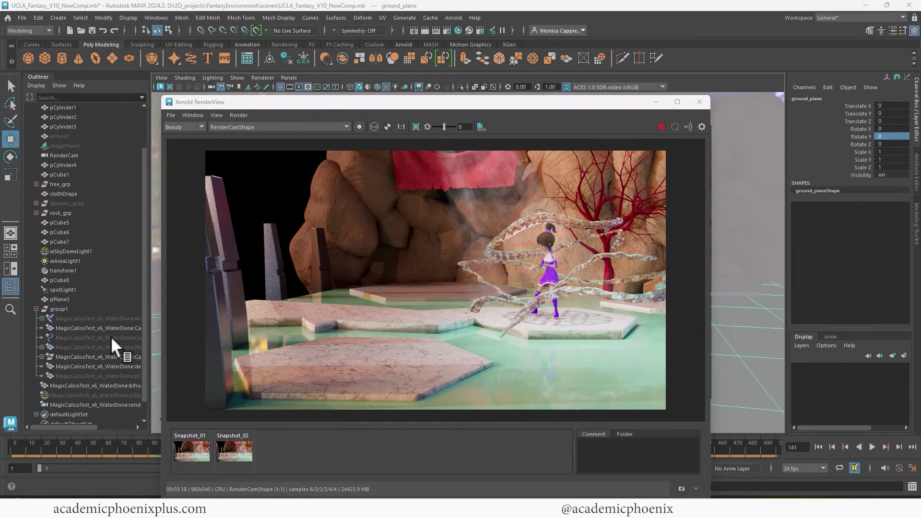
# Step: Save the finished CPU render as Snapshot_03 and compare it with Snapshot_01 and the GPU Snapshot_02
pyautogui.click(682, 488)
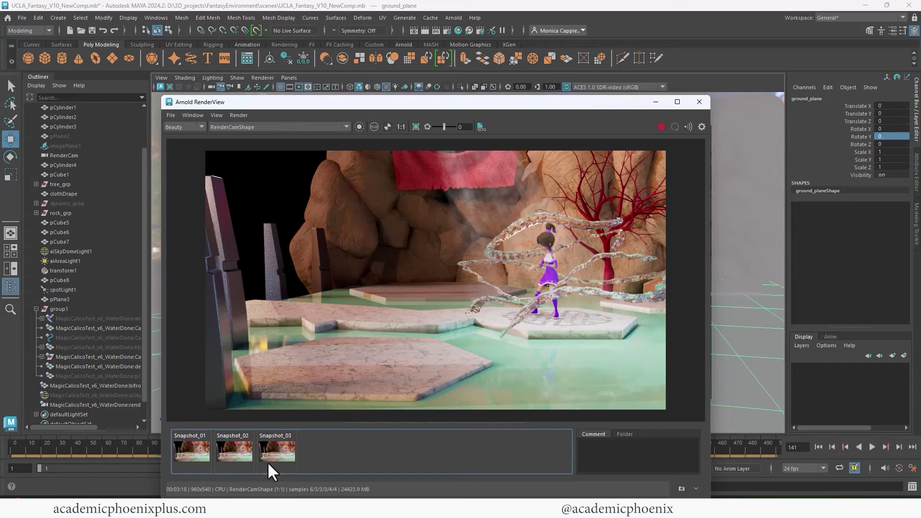
pyautogui.click(191, 454)
pyautogui.click(234, 454)
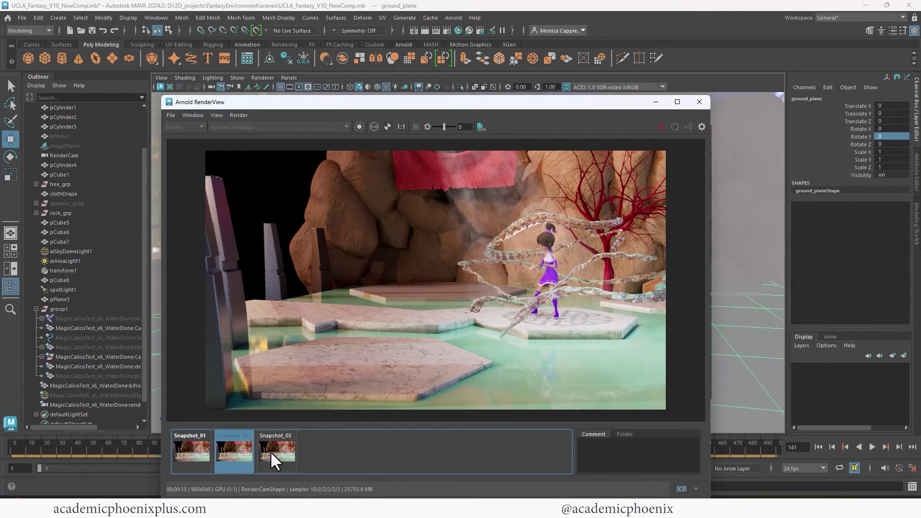
pyautogui.click(274, 451)
pyautogui.click(252, 453)
pyautogui.click(270, 453)
pyautogui.click(244, 455)
pyautogui.click(267, 453)
pyautogui.click(247, 454)
pyautogui.click(264, 454)
pyautogui.click(249, 455)
pyautogui.click(266, 456)
pyautogui.click(257, 459)
pyautogui.click(256, 459)
pyautogui.click(244, 461)
pyautogui.click(268, 457)
pyautogui.click(249, 457)
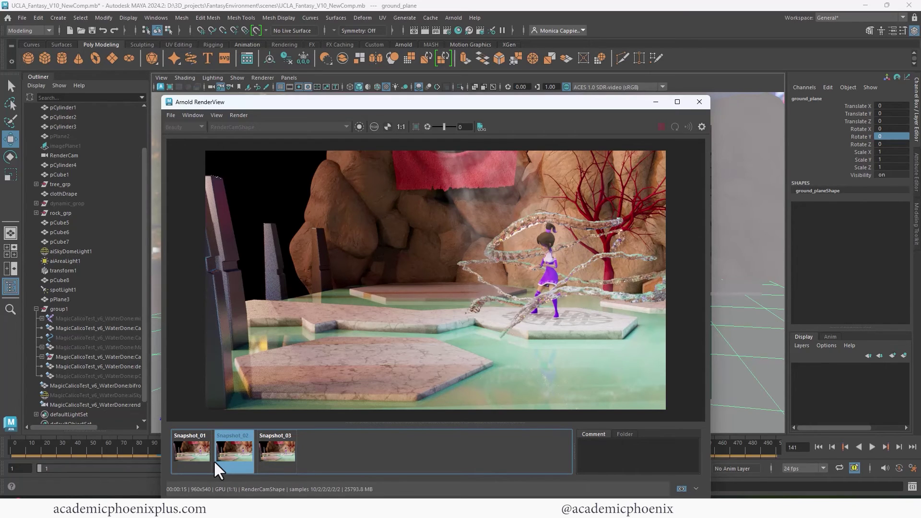
# Step: Return to the live render and stop the render
pyautogui.moveTo(214, 460); pyautogui.dragTo(96, 314)
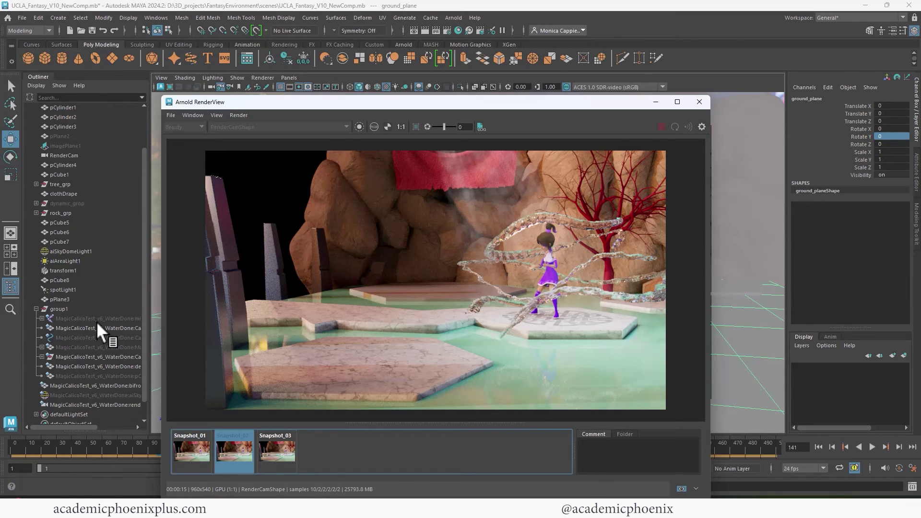
pyautogui.click(231, 453)
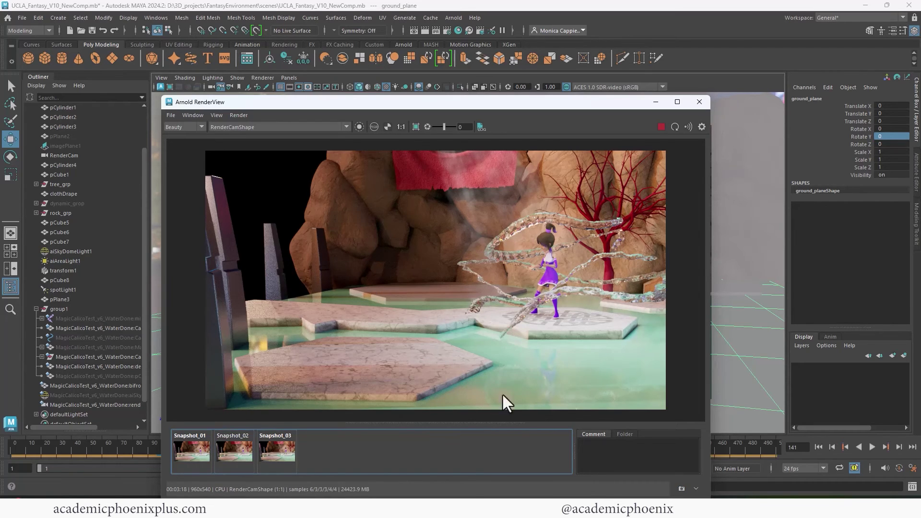
pyautogui.click(661, 126)
# Step: Close RenderView and switch the Arnold render device to GPU
pyautogui.click(187, 456)
pyautogui.click(234, 459)
pyautogui.click(698, 102)
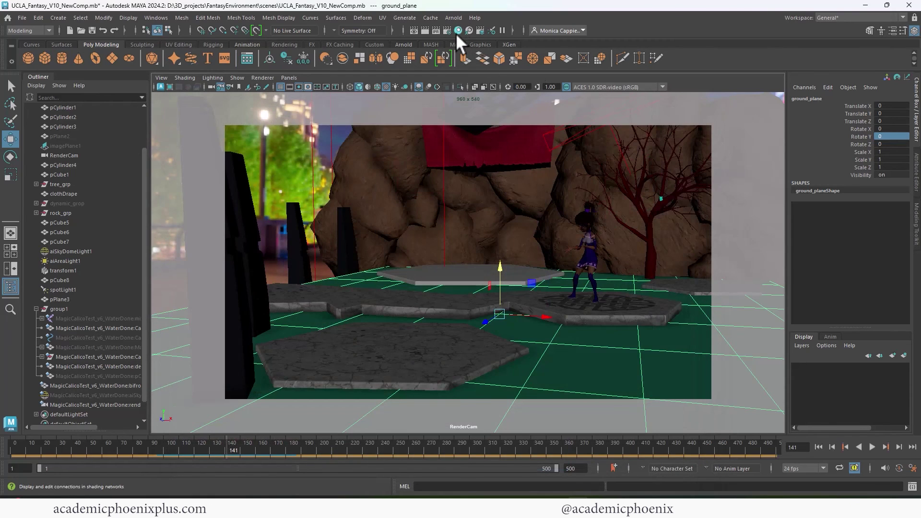
pyautogui.click(451, 31)
pyautogui.click(223, 140)
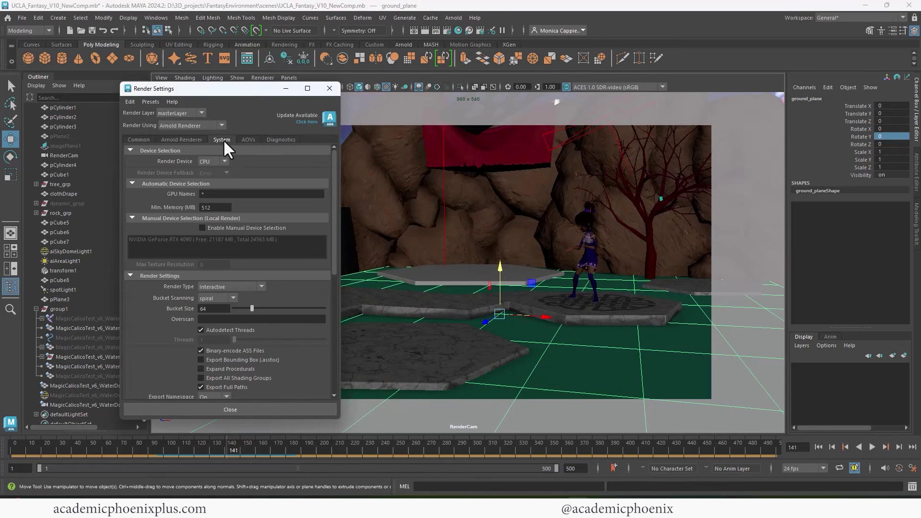
pyautogui.click(217, 181)
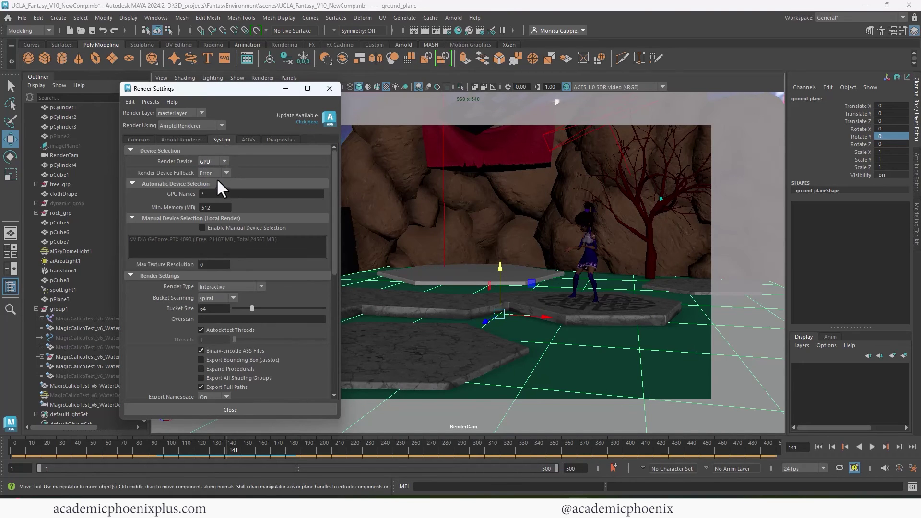
# Step: Set Camera (AA) samples to 20 and turn off adaptive sampling
pyautogui.click(170, 137)
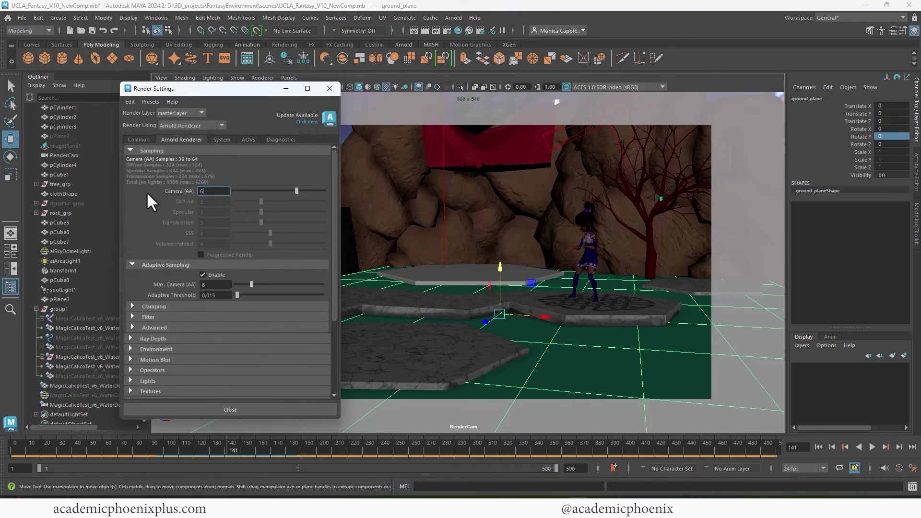
pyautogui.press('BackSpace')
pyautogui.write('20')
pyautogui.click(203, 275)
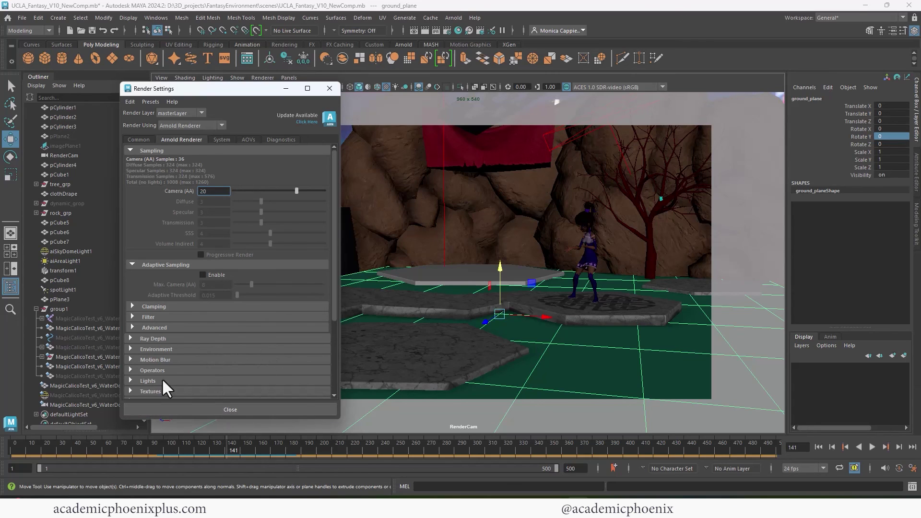
# Step: Expand the Imagers section and show the list of imager types
pyautogui.click(146, 382)
pyautogui.scroll(-5, 334, 308)
pyautogui.click(148, 308)
pyautogui.click(154, 327)
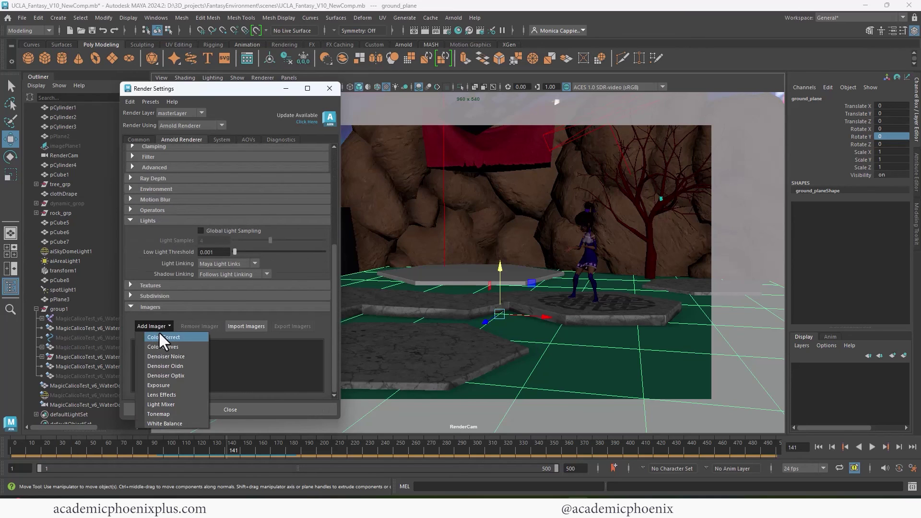
# Step: Add a Lens Effects imager and give it vignetting of about 4.167 with bloom strength 1.012 and radius 4
pyautogui.click(178, 394)
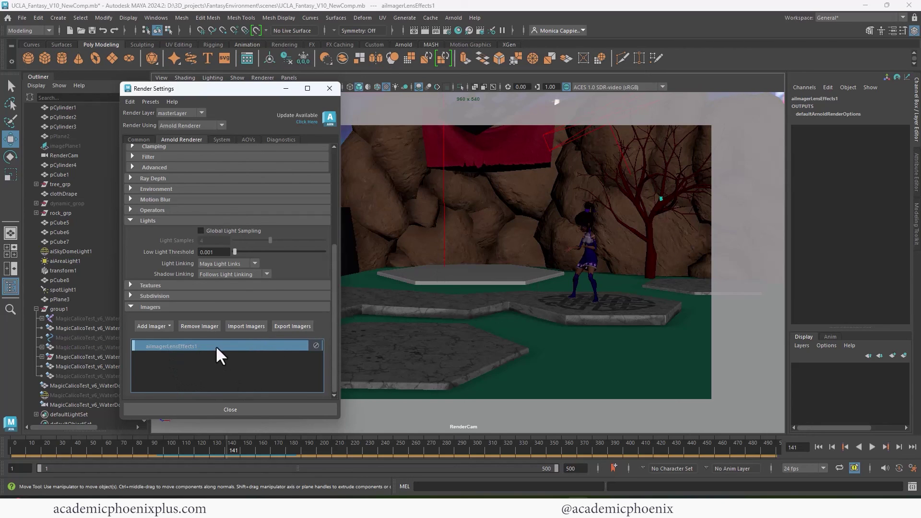
pyautogui.click(915, 174)
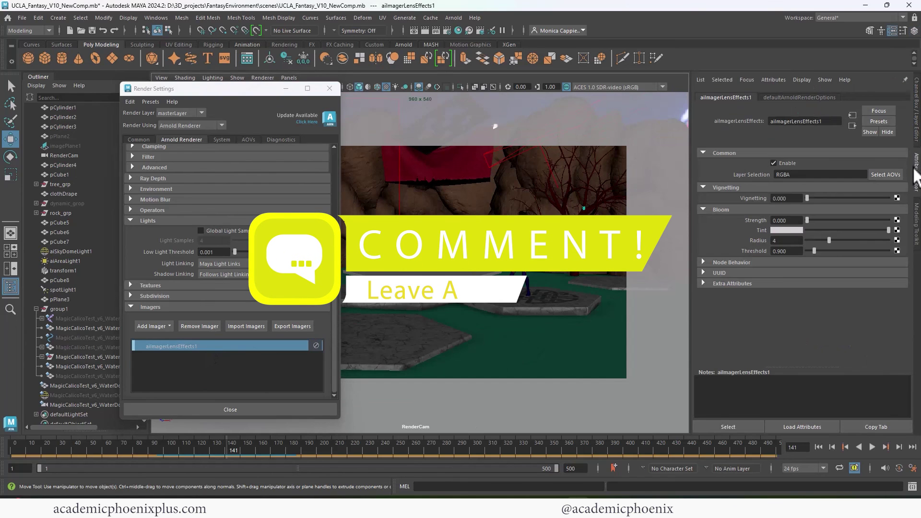
pyautogui.moveTo(803, 200); pyautogui.dragTo(815, 219)
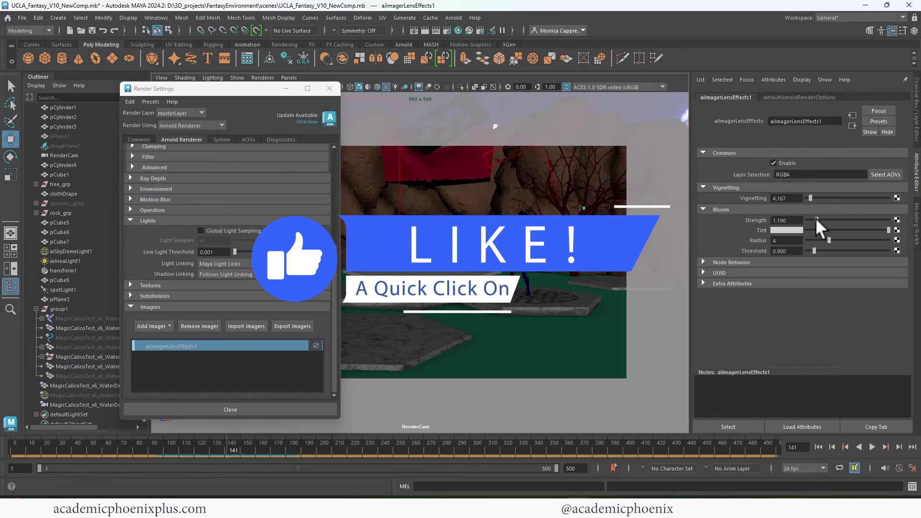
# Step: Render the current frame with Arnold on the GPU, lens effects applied
pyautogui.click(425, 29)
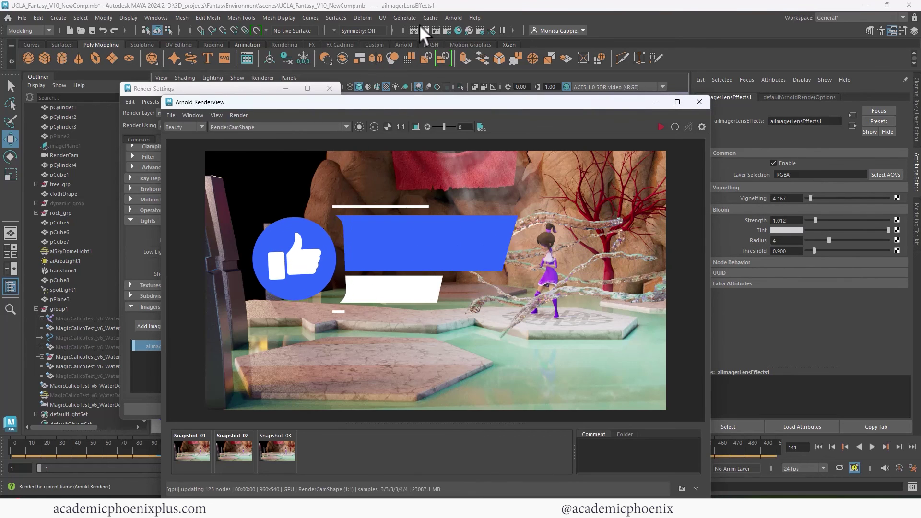